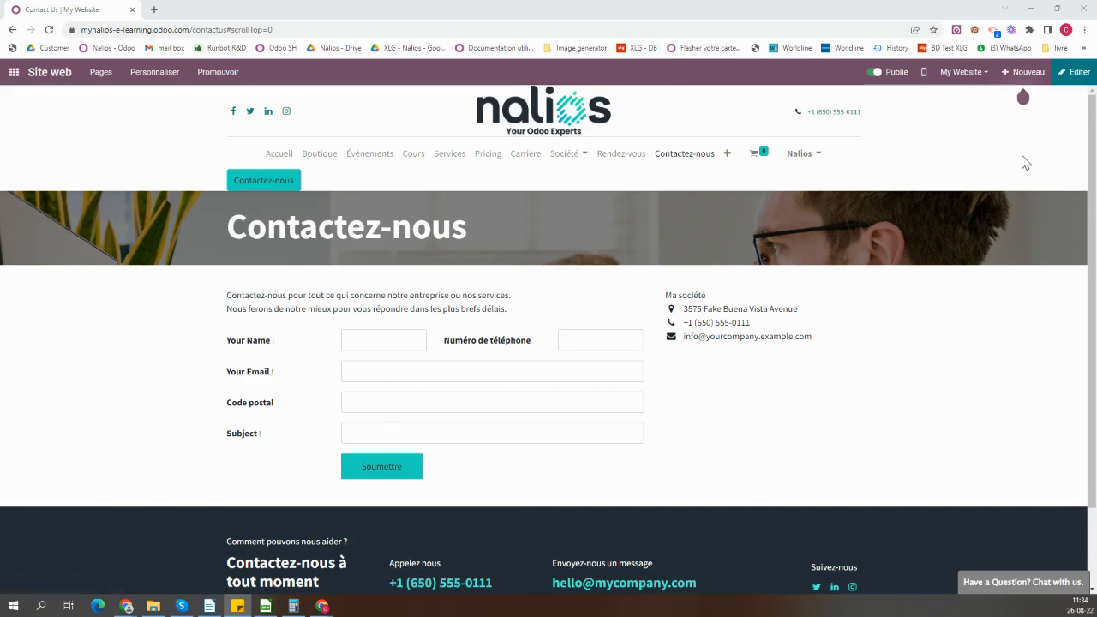
Open the Contactez-nous page for editing, select the contact form, and review its available submission actions.
{"action": "left_click", "coordinate": [1077, 73]}
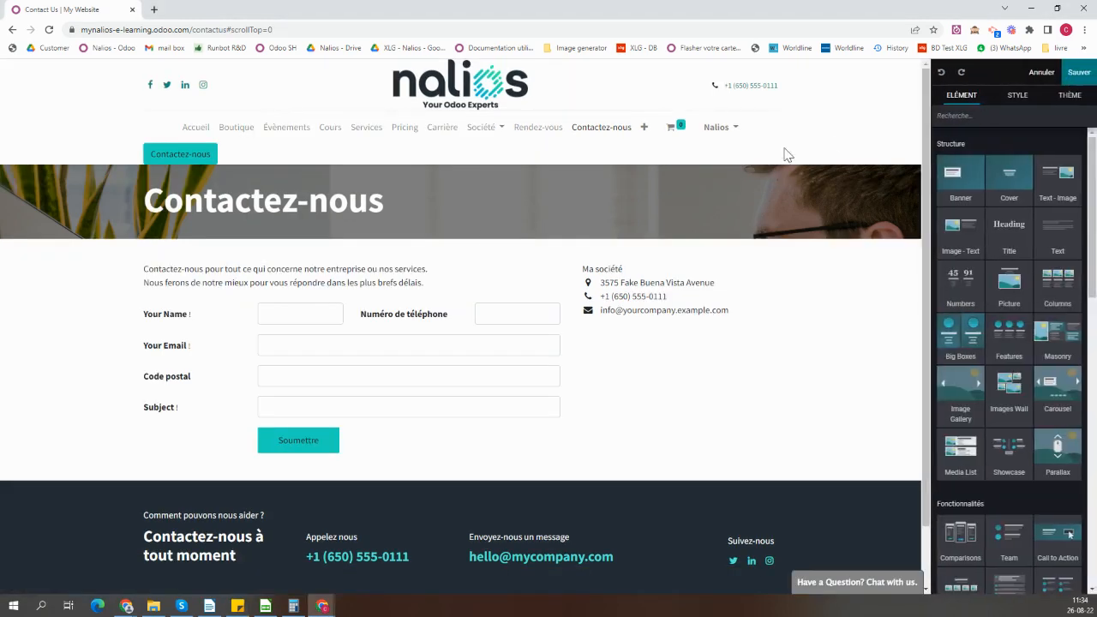
{"action": "left_click", "coordinate": [323, 442]}
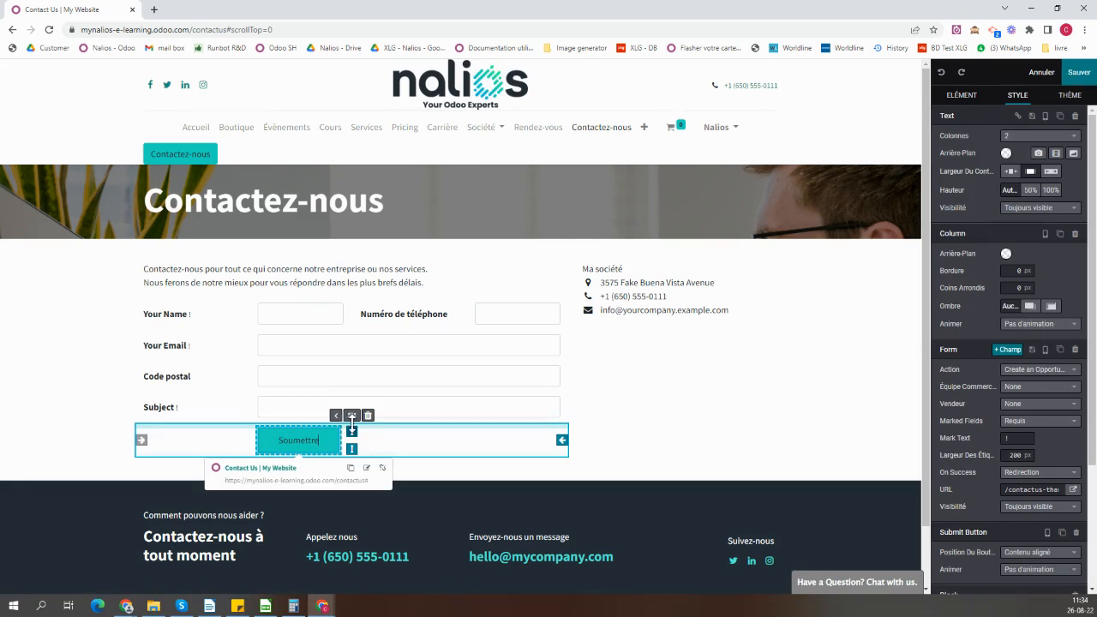
{"action": "left_click", "coordinate": [1033, 376]}
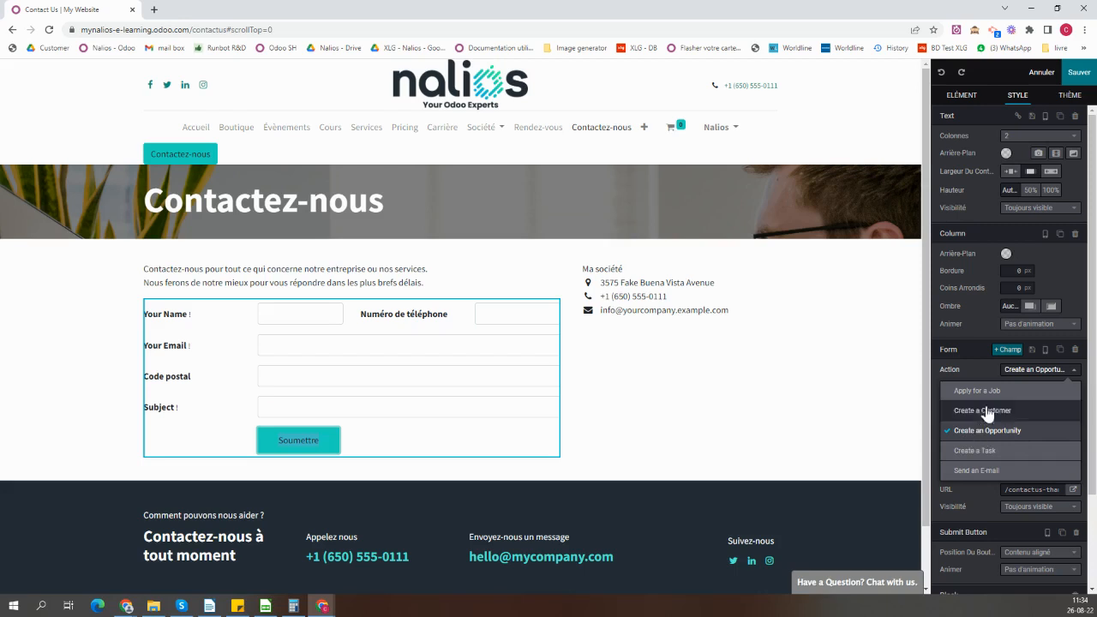
{"action": "left_click", "coordinate": [979, 364]}
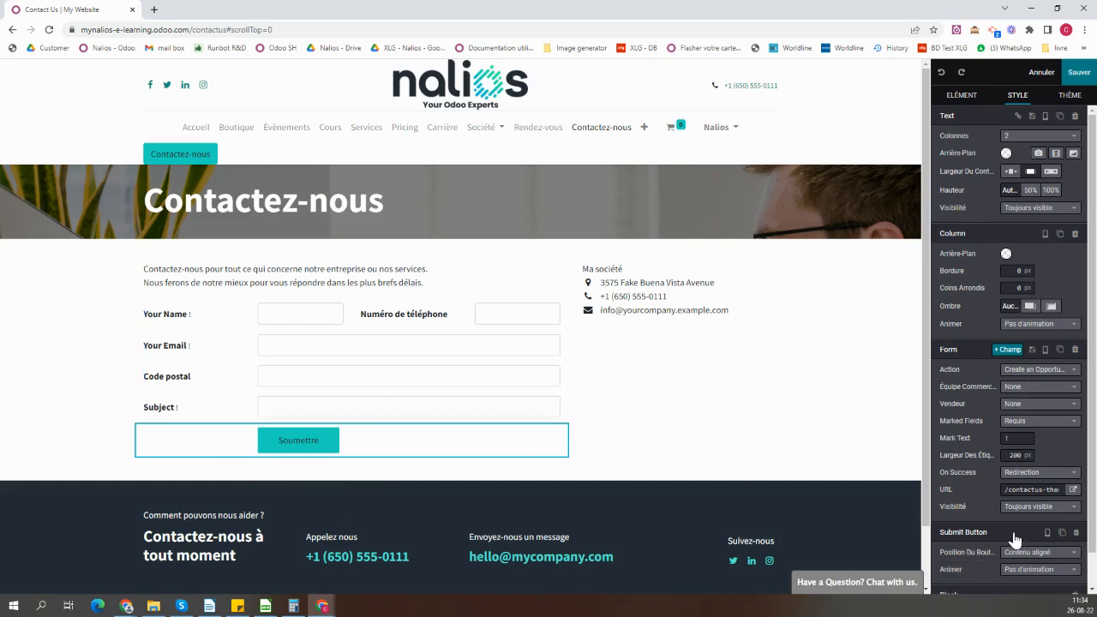
Add a new field to the contact form directly below the Subject field.
{"action": "scroll", "coordinate": [429, 368], "scroll_direction": "down", "scroll_amount": 1}
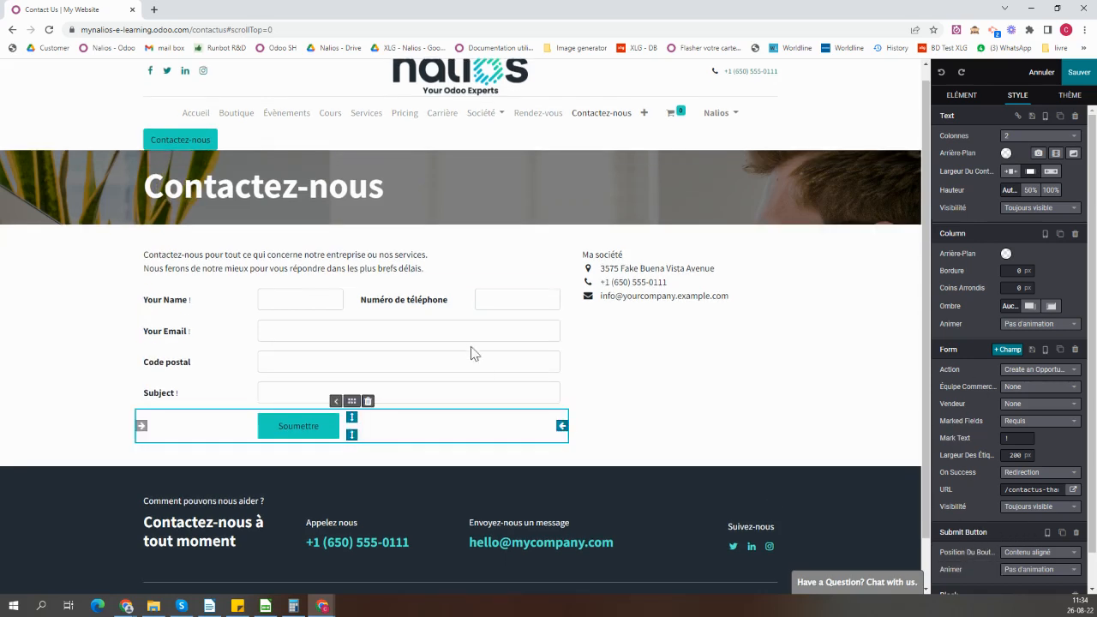
{"action": "left_click", "coordinate": [457, 384]}
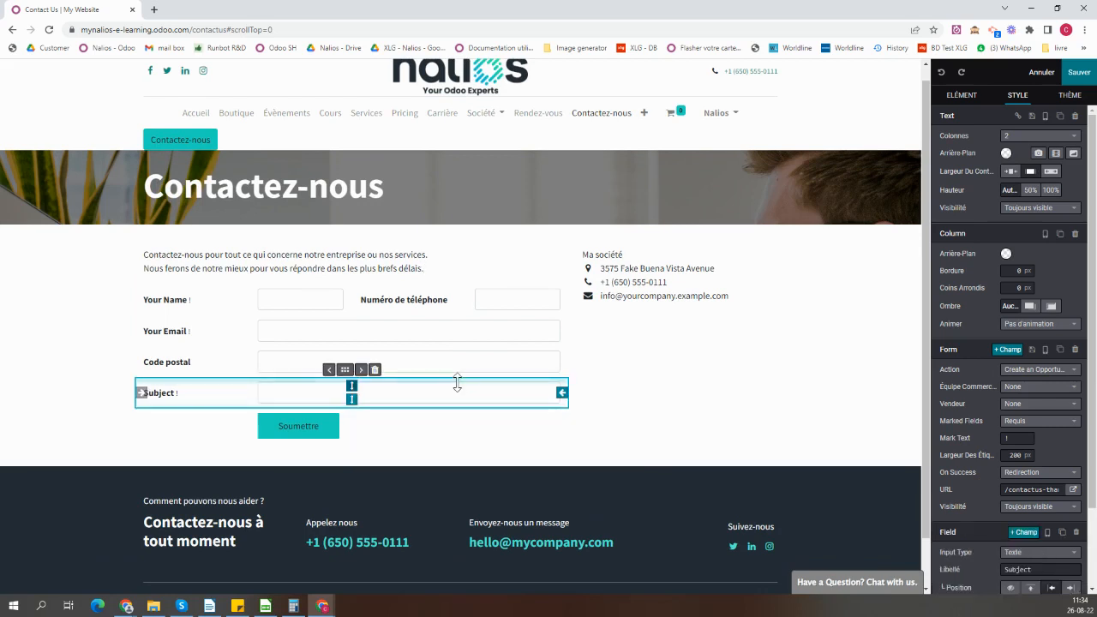
{"action": "scroll", "coordinate": [1008, 540], "scroll_direction": "down", "scroll_amount": 2}
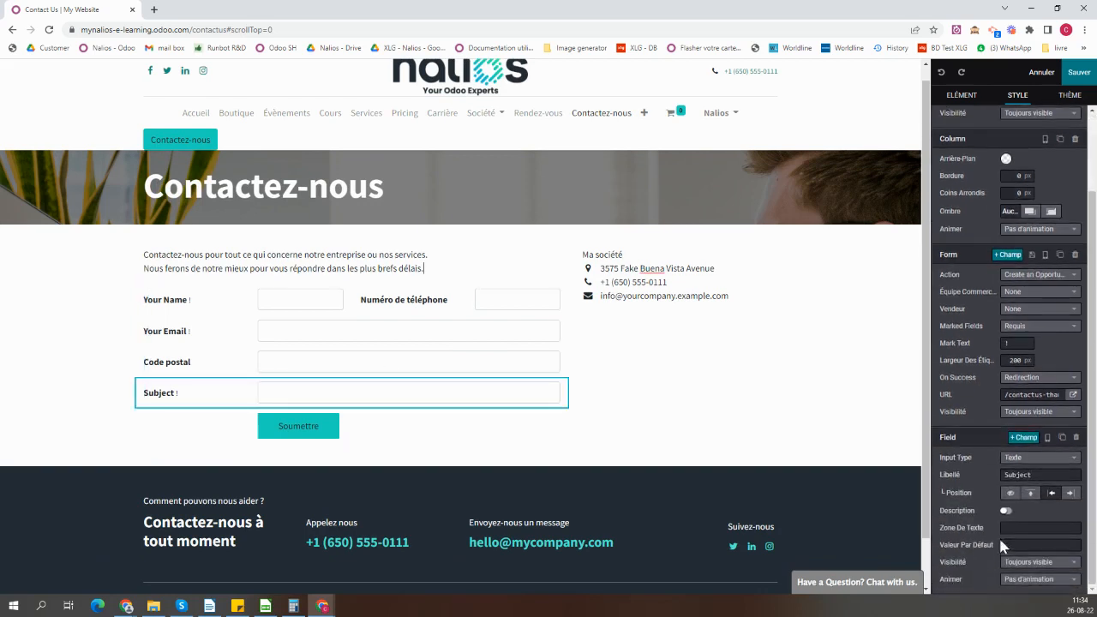
{"action": "left_click", "coordinate": [1020, 439]}
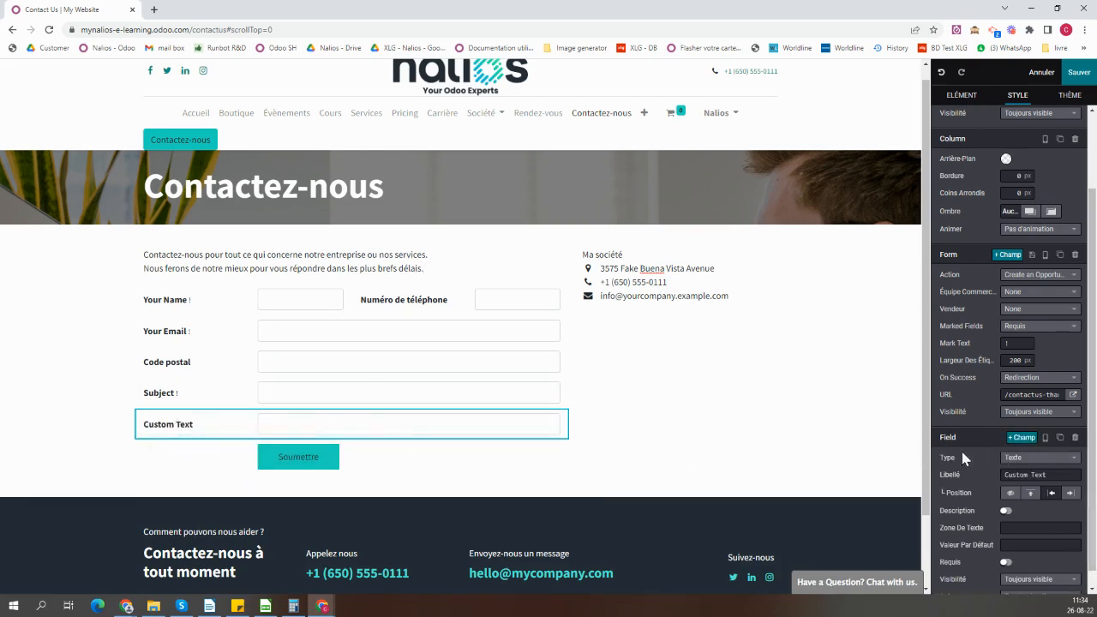
Review the type options for the new field and set its label to "Your question".
{"action": "left_click", "coordinate": [1033, 461]}
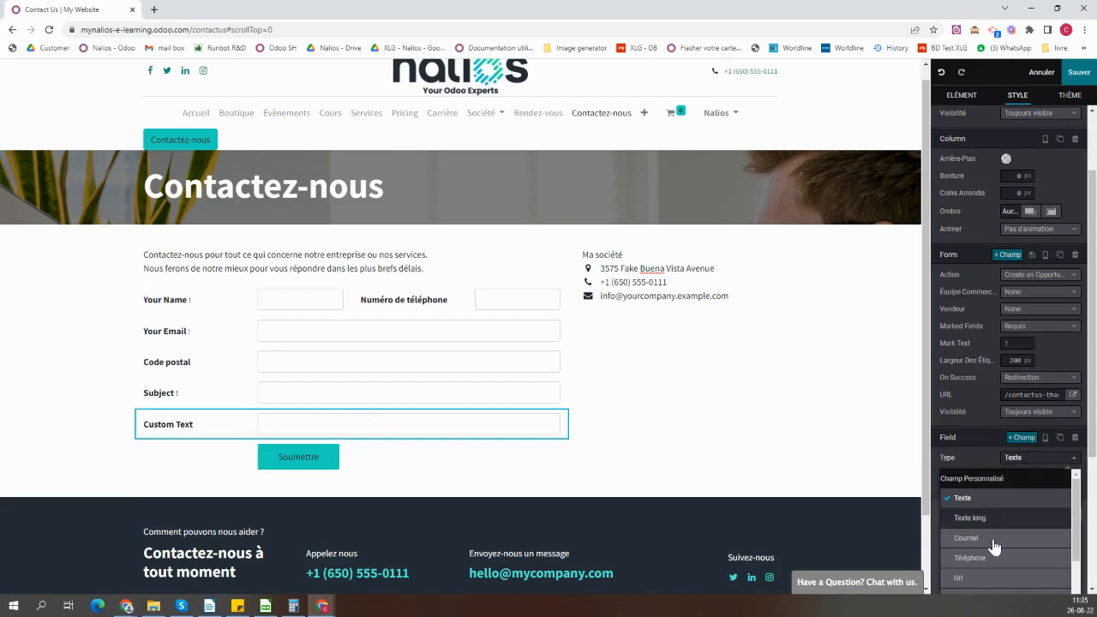
{"action": "left_click_drag", "start_coordinate": [1079, 523], "coordinate": [1075, 567]}
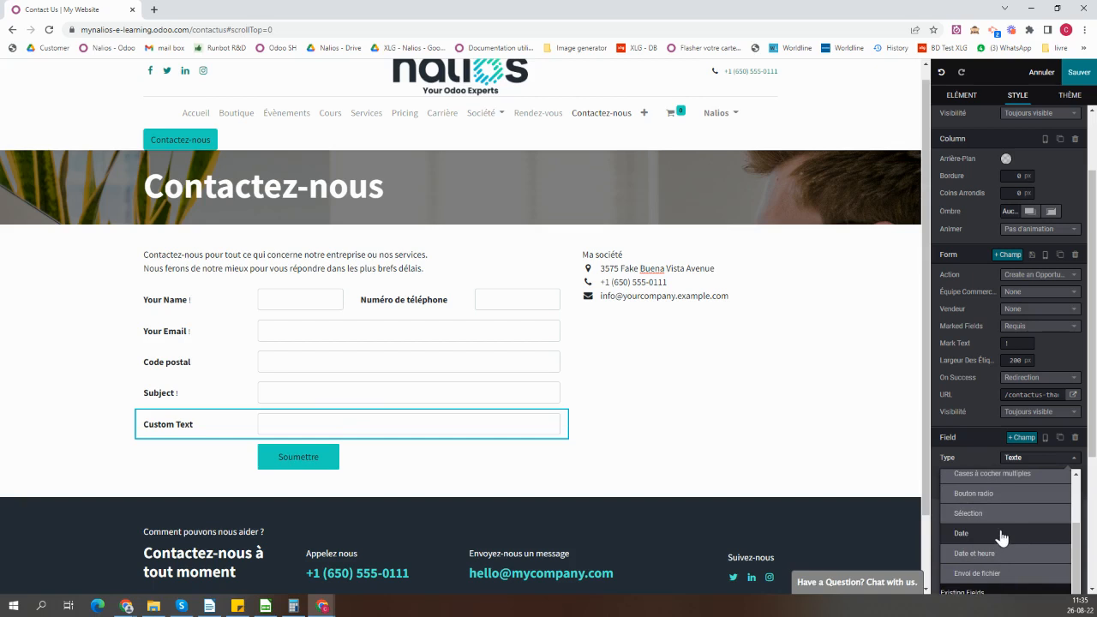
{"action": "left_click", "coordinate": [970, 456]}
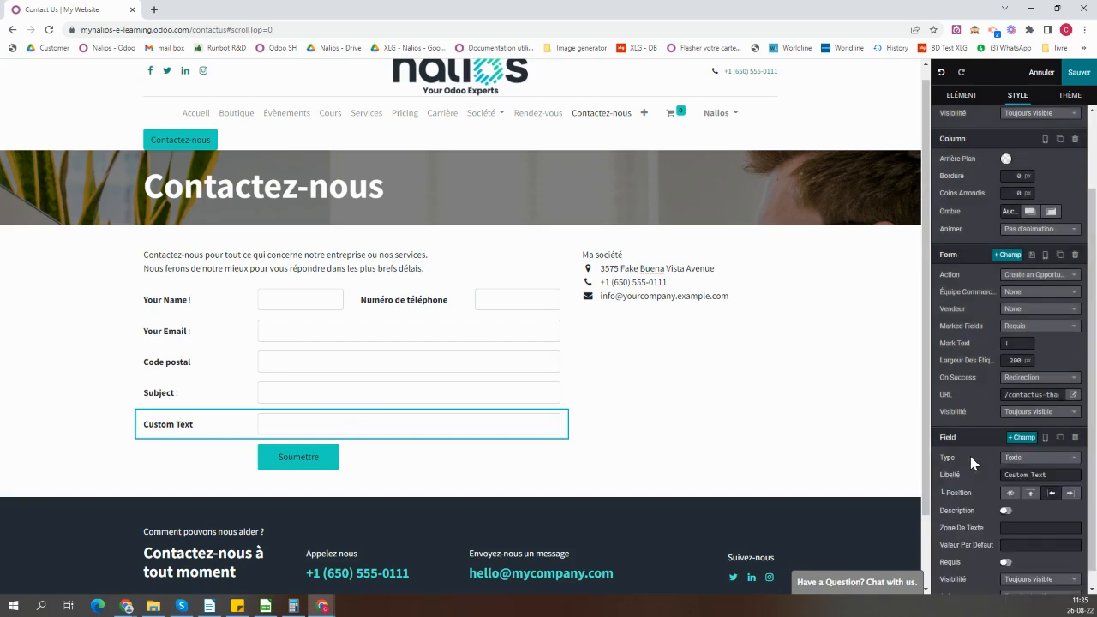
{"action": "triple_click", "coordinate": [1049, 476]}
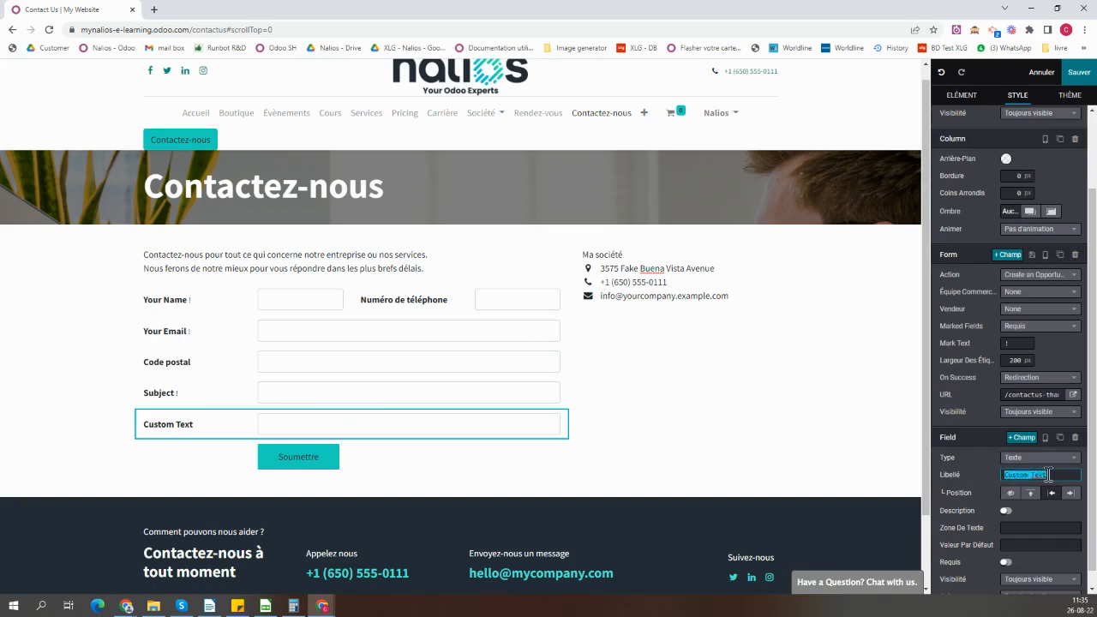
{"action": "type", "text": "Your q"}
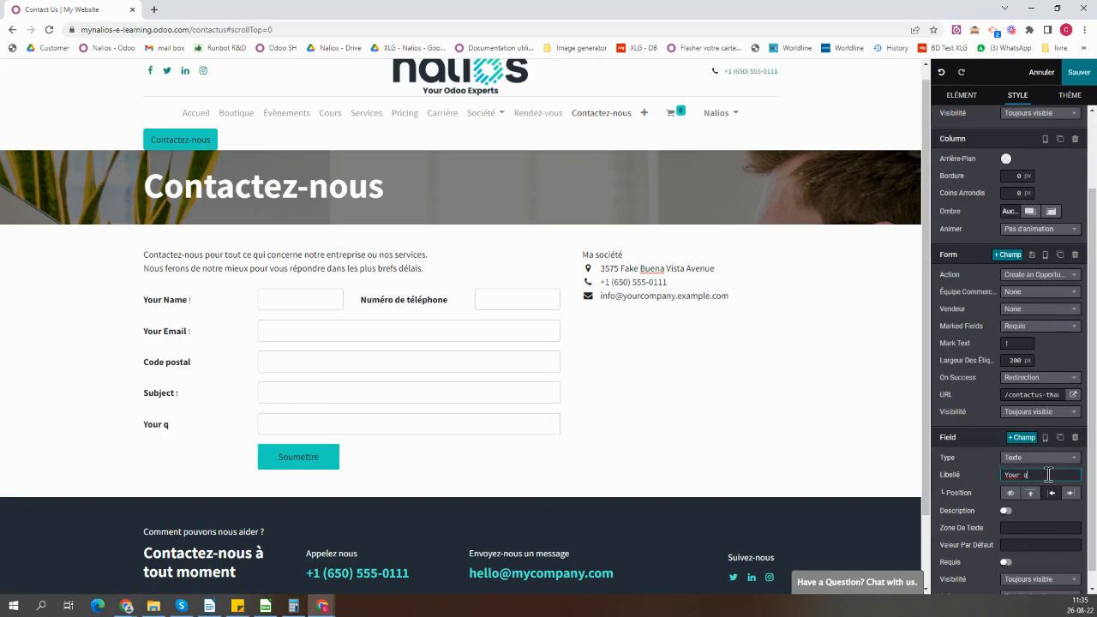
{"action": "type", "text": "uestion"}
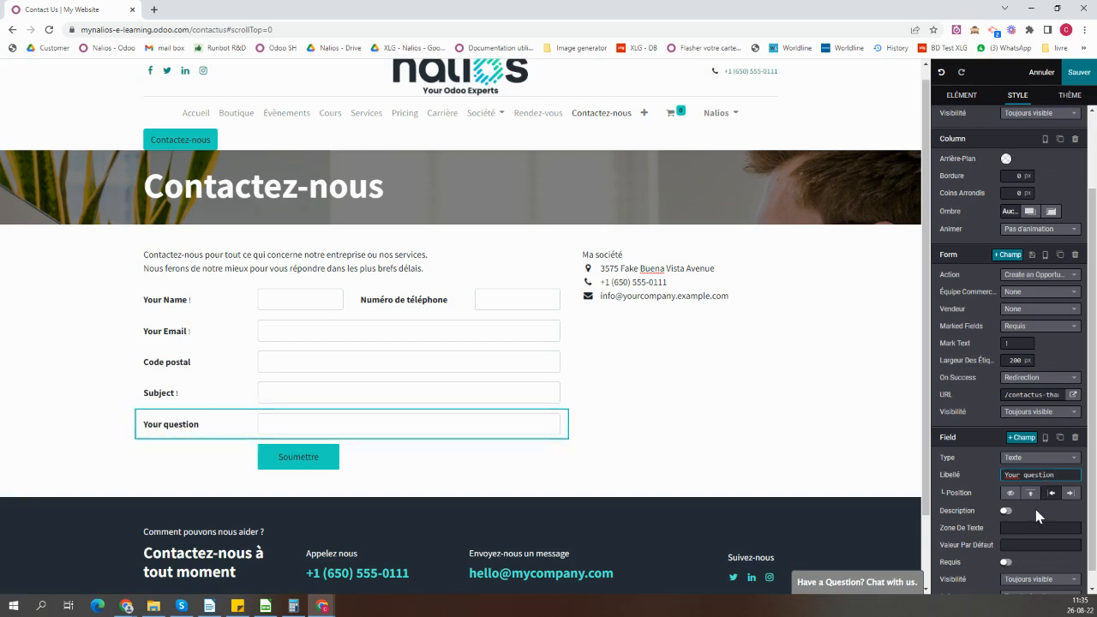
Try the above, right-aligned and hidden label positions on the Your question field, and restore the left position.
{"action": "left_click", "coordinate": [1031, 495]}
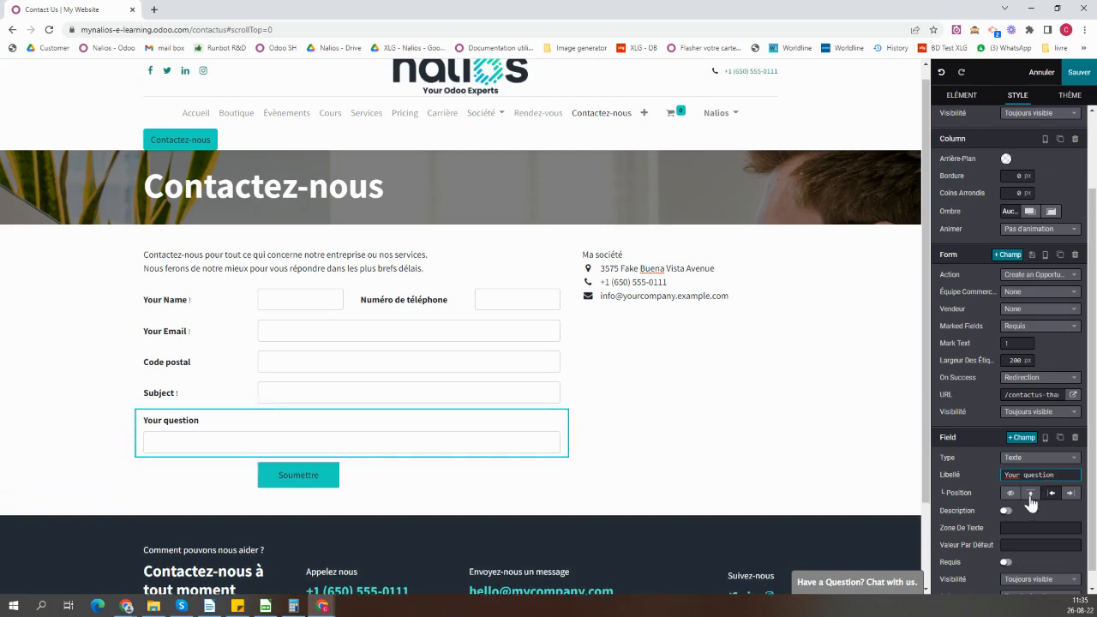
{"action": "left_click", "coordinate": [1070, 494]}
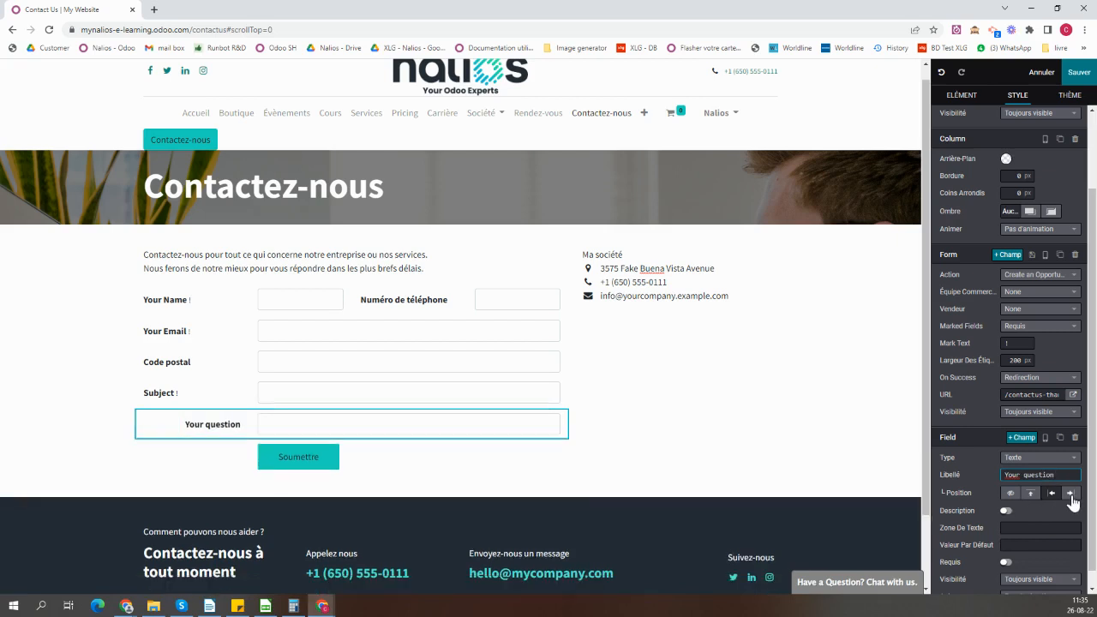
{"action": "left_click", "coordinate": [1052, 494]}
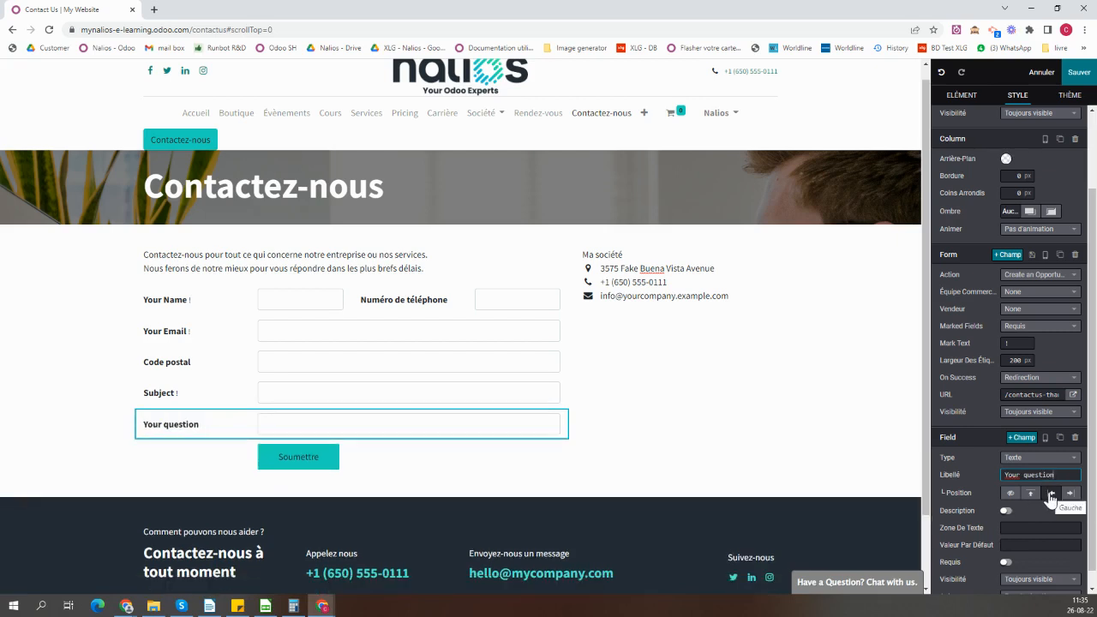
{"action": "left_click", "coordinate": [1010, 494]}
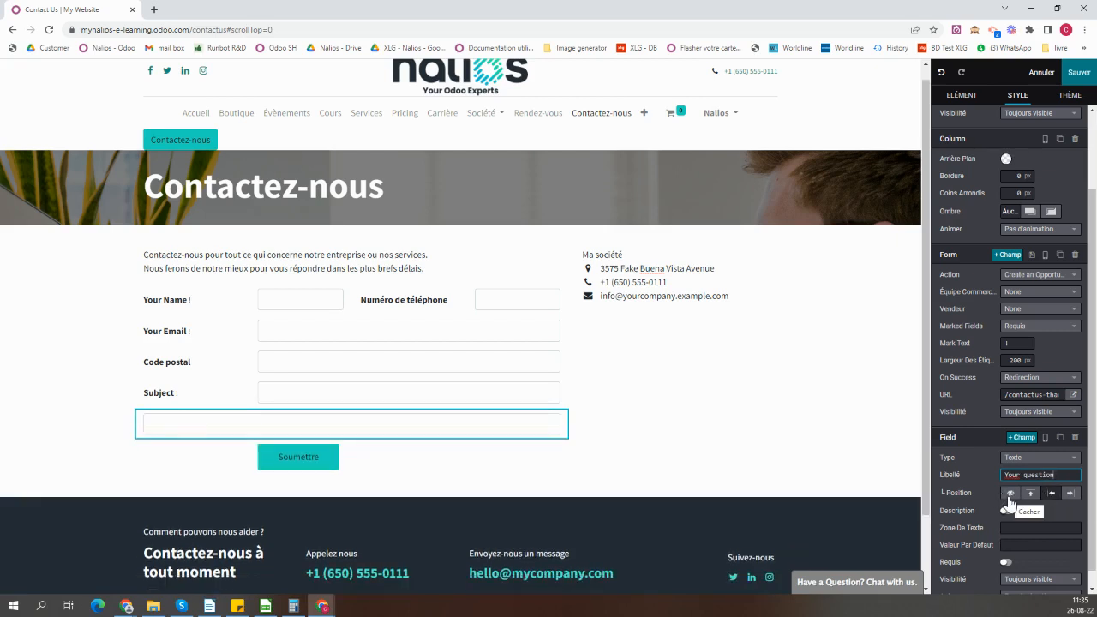
{"action": "left_click", "coordinate": [1009, 497]}
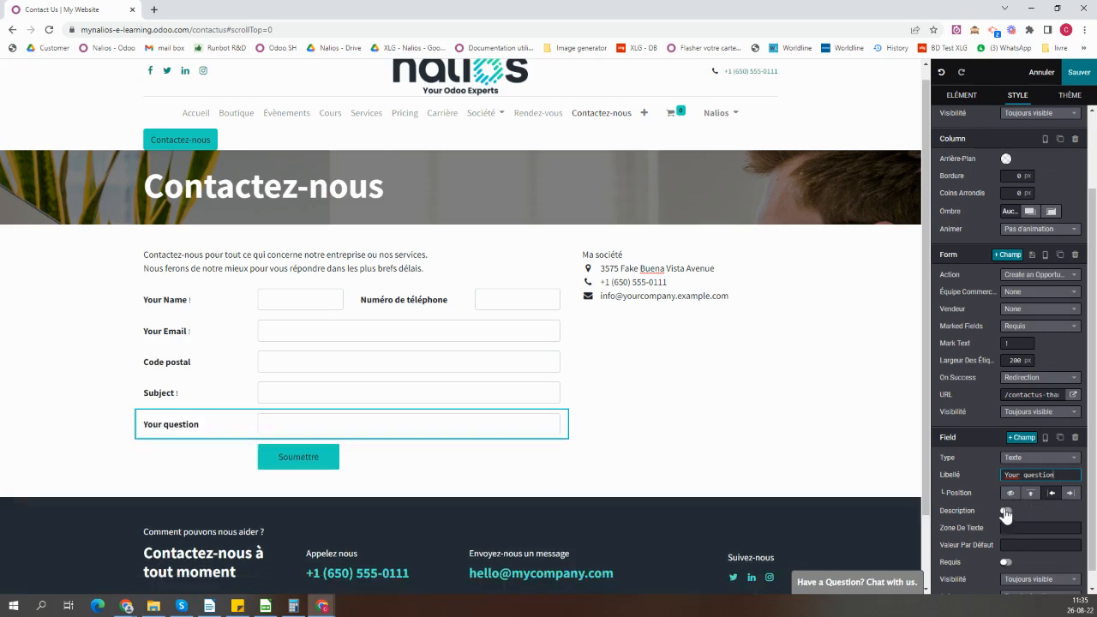
Enable the description of the Your question field and replace its text with "Please feel free to ask your questions".
{"action": "left_click", "coordinate": [1005, 511]}
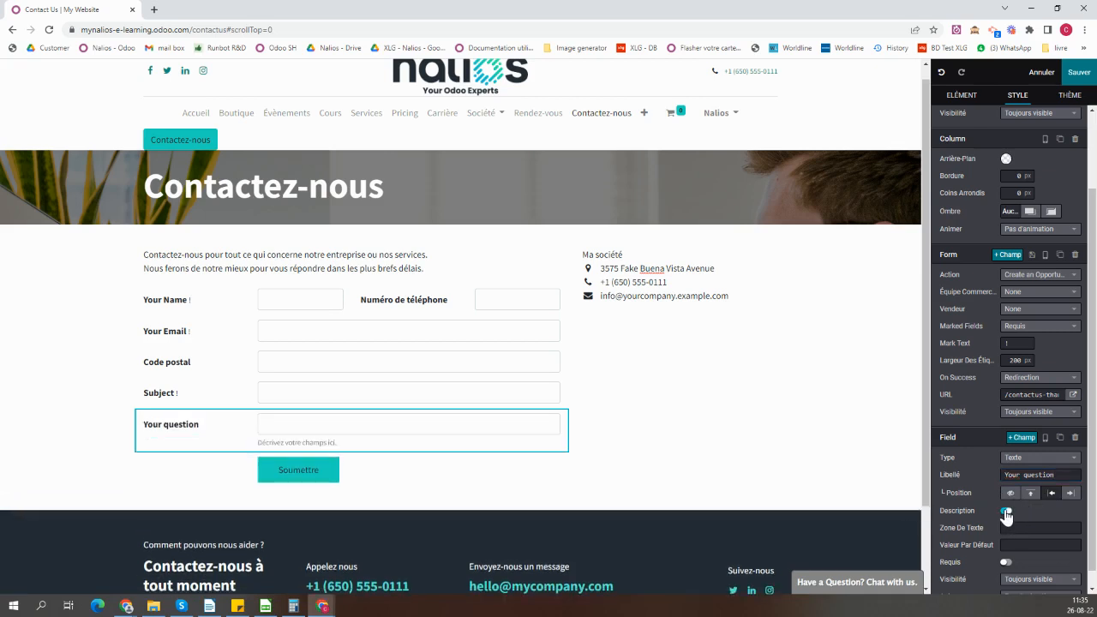
{"action": "left_click_drag", "start_coordinate": [335, 443], "coordinate": [249, 444]}
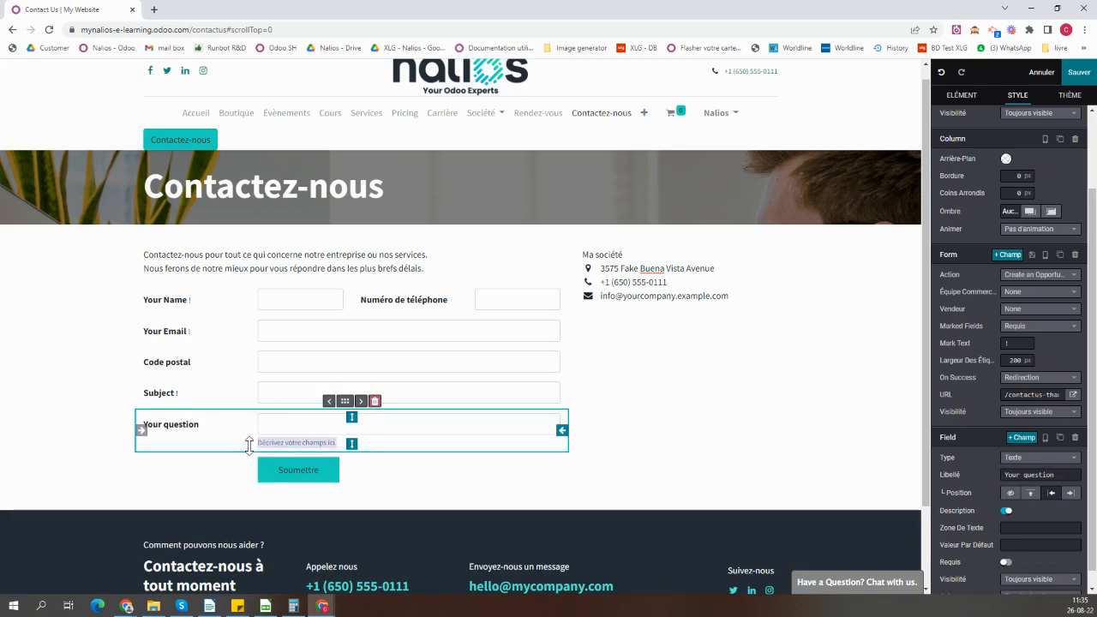
{"action": "key", "text": "BackSpace"}
{"action": "type", "text": "H"}
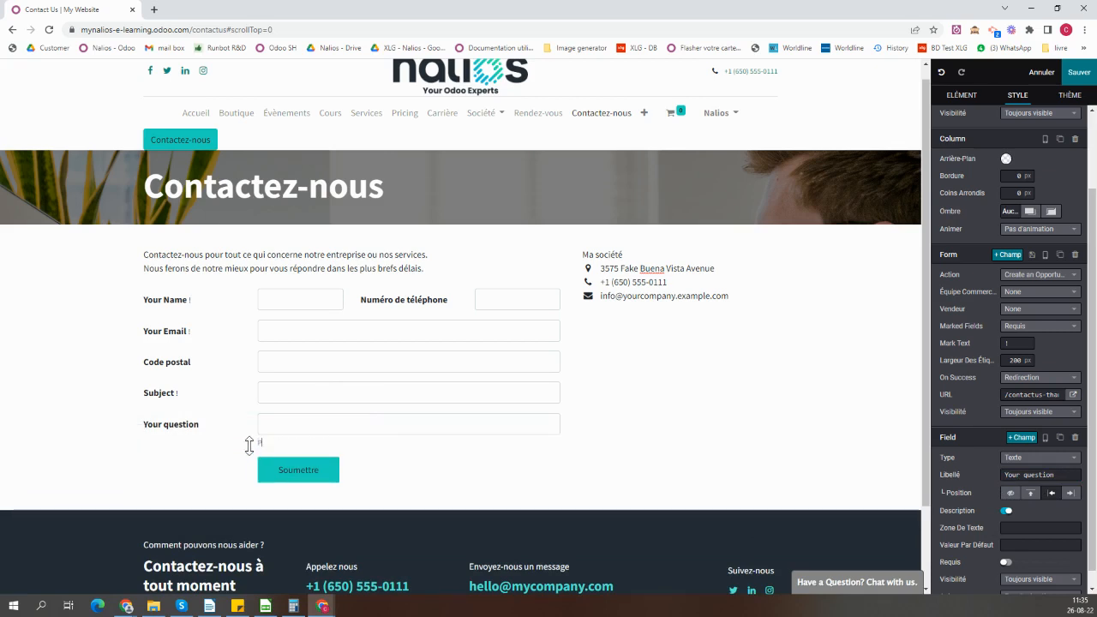
{"action": "type", "text": "lease fe"}
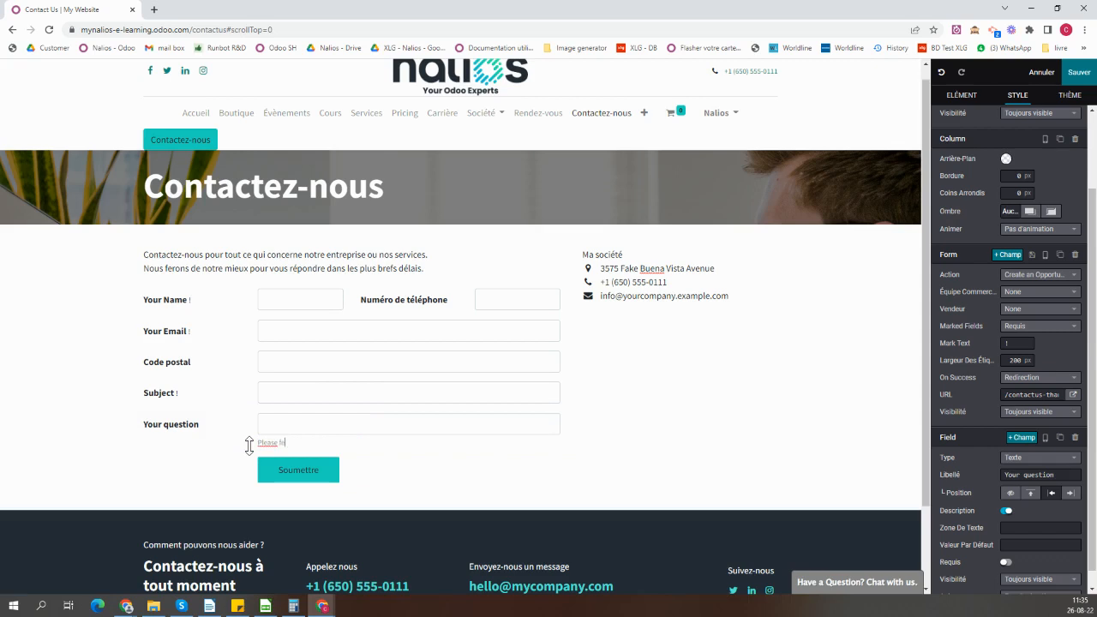
{"action": "type", "text": "el free to ask your questions"}
{"action": "left_click", "coordinate": [248, 446]}
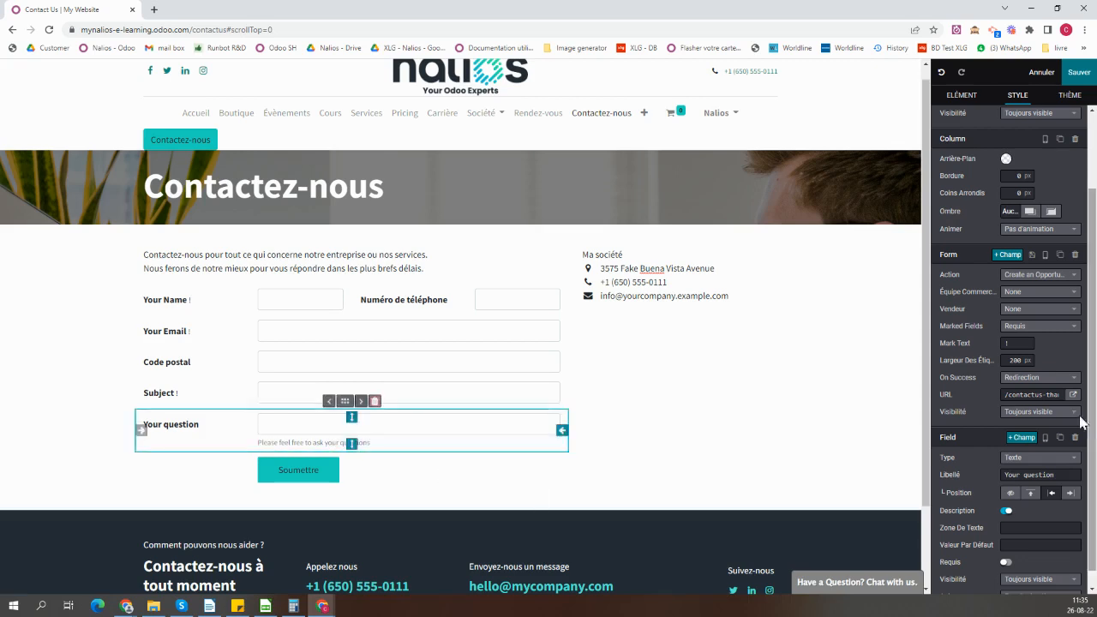
Give the Your question field the default value "Question?" and make it required.
{"action": "left_click", "coordinate": [1019, 547]}
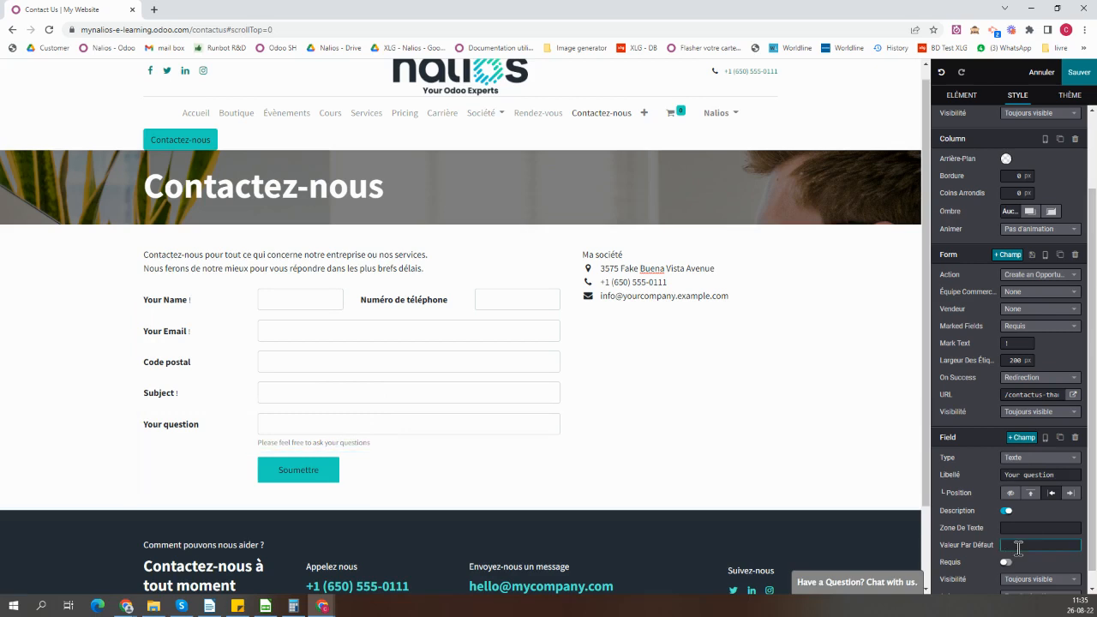
{"action": "type", "text": "Question?"}
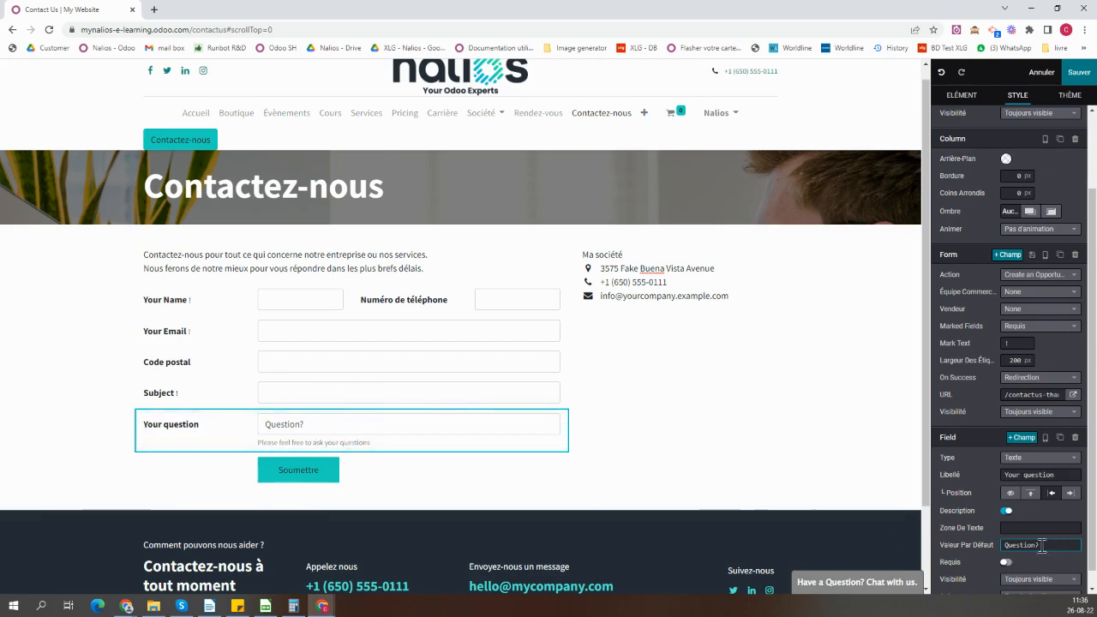
{"action": "scroll", "coordinate": [1040, 561], "scroll_direction": "down", "scroll_amount": 1}
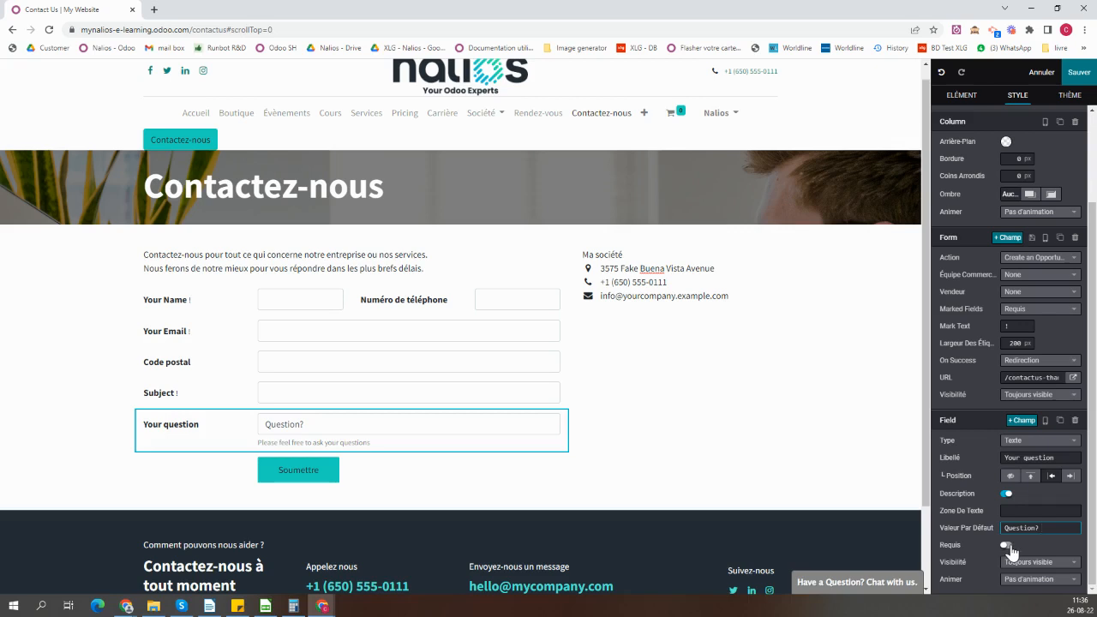
{"action": "left_click", "coordinate": [1008, 546]}
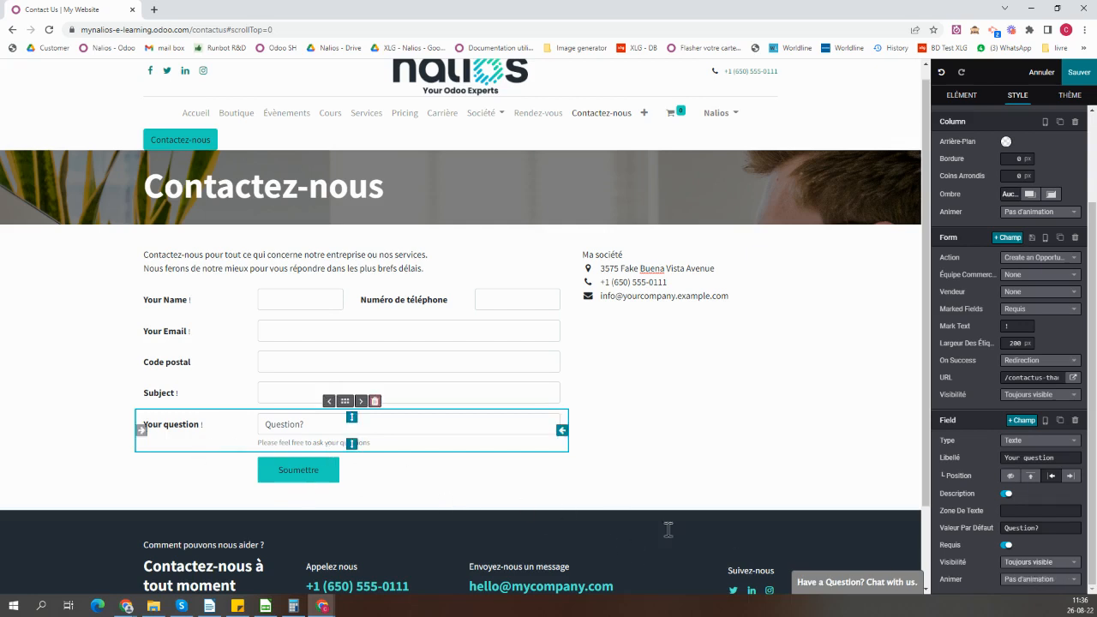
Try conditional visibility on the Your question field, review the fields its condition can use, and restore Toujours visible.
{"action": "left_click", "coordinate": [1029, 563]}
{"action": "left_click", "coordinate": [969, 564]}
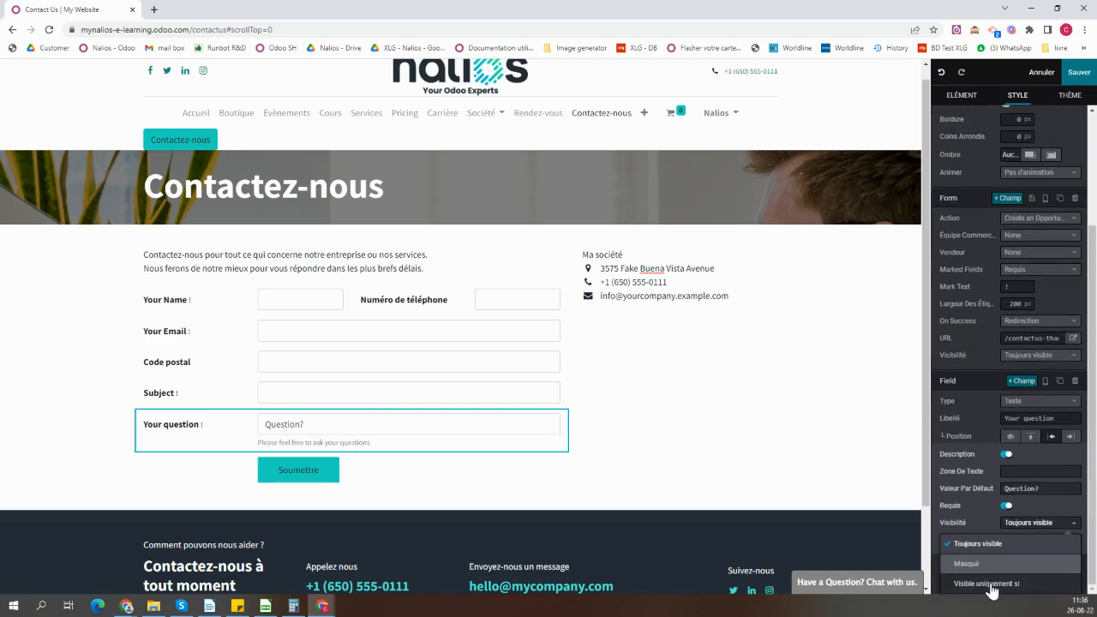
{"action": "scroll", "coordinate": [995, 574], "scroll_direction": "up", "scroll_amount": 2}
{"action": "scroll", "coordinate": [1010, 568], "scroll_direction": "down", "scroll_amount": 2}
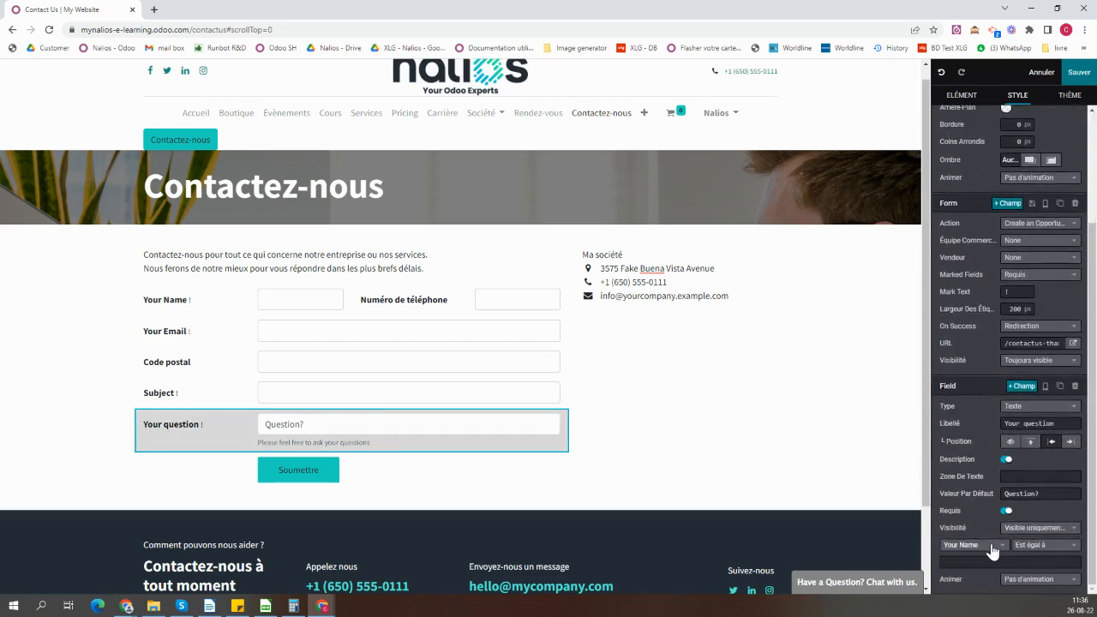
{"action": "left_click", "coordinate": [987, 546]}
{"action": "scroll", "coordinate": [994, 548], "scroll_direction": "down", "scroll_amount": 1}
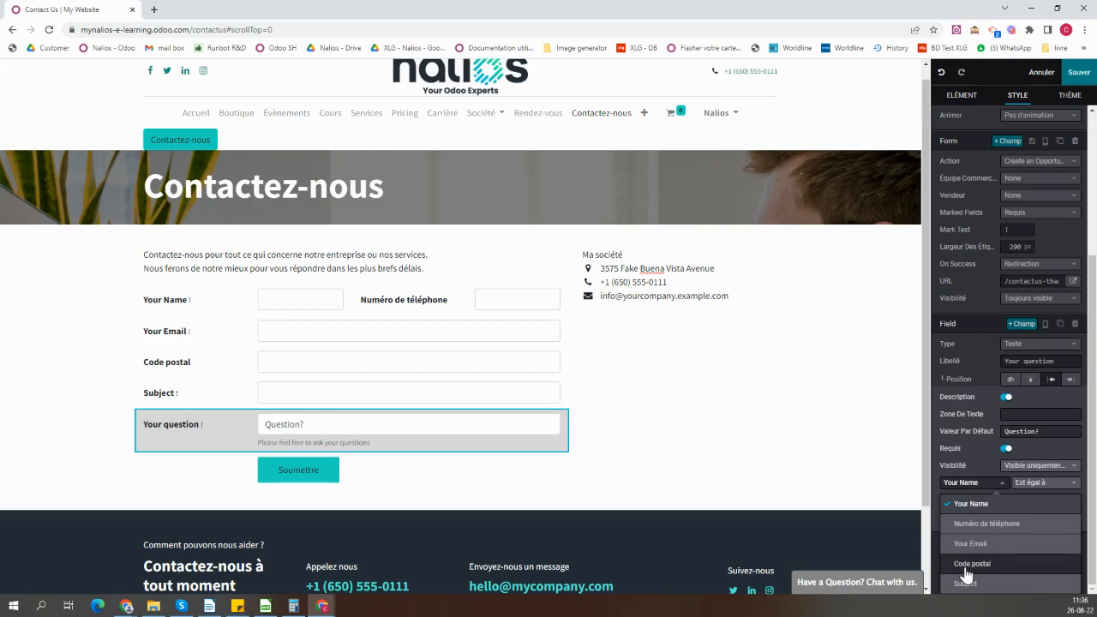
{"action": "left_click", "coordinate": [1014, 465]}
{"action": "left_click", "coordinate": [994, 544]}
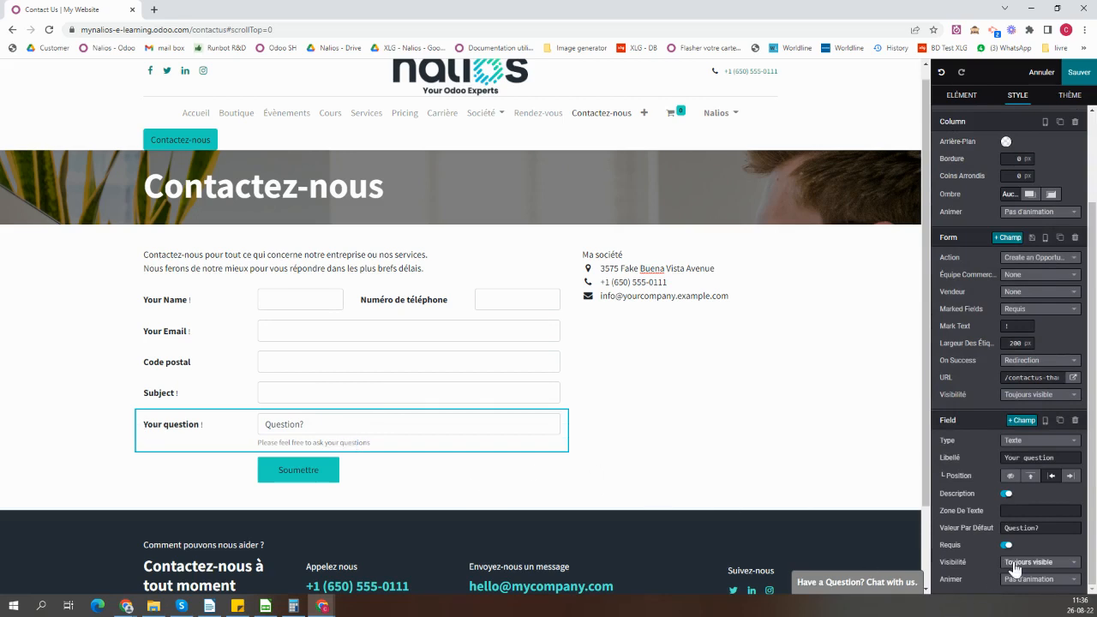
{"action": "left_click", "coordinate": [1014, 568]}
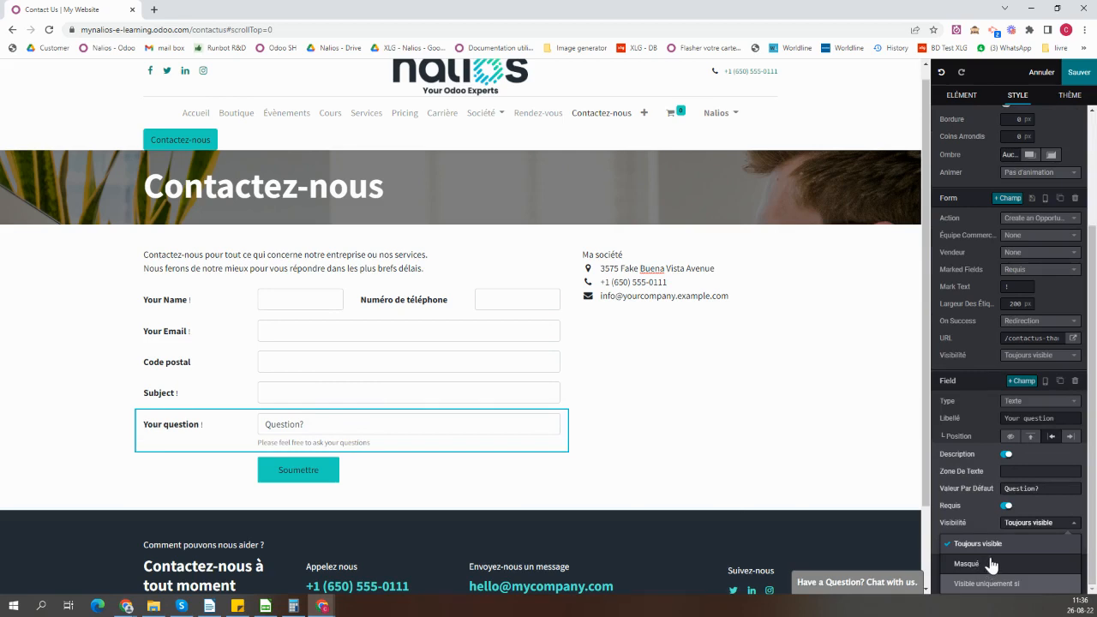
{"action": "left_click", "coordinate": [1044, 470]}
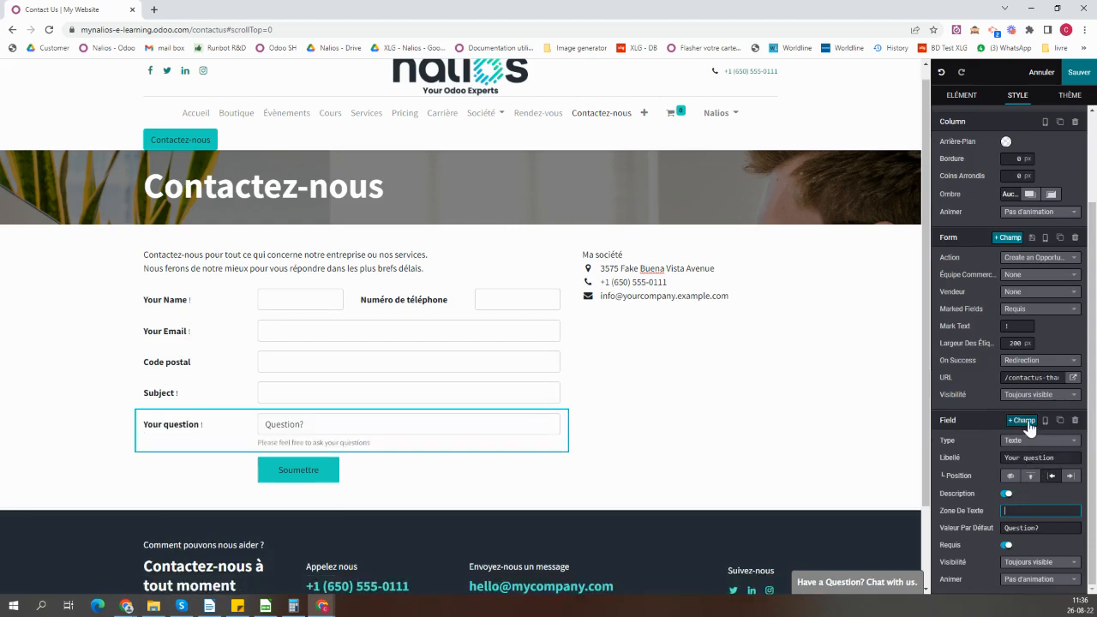
Examine the custom types and existing fields that the Your question field can be based on.
{"action": "left_click", "coordinate": [1035, 442]}
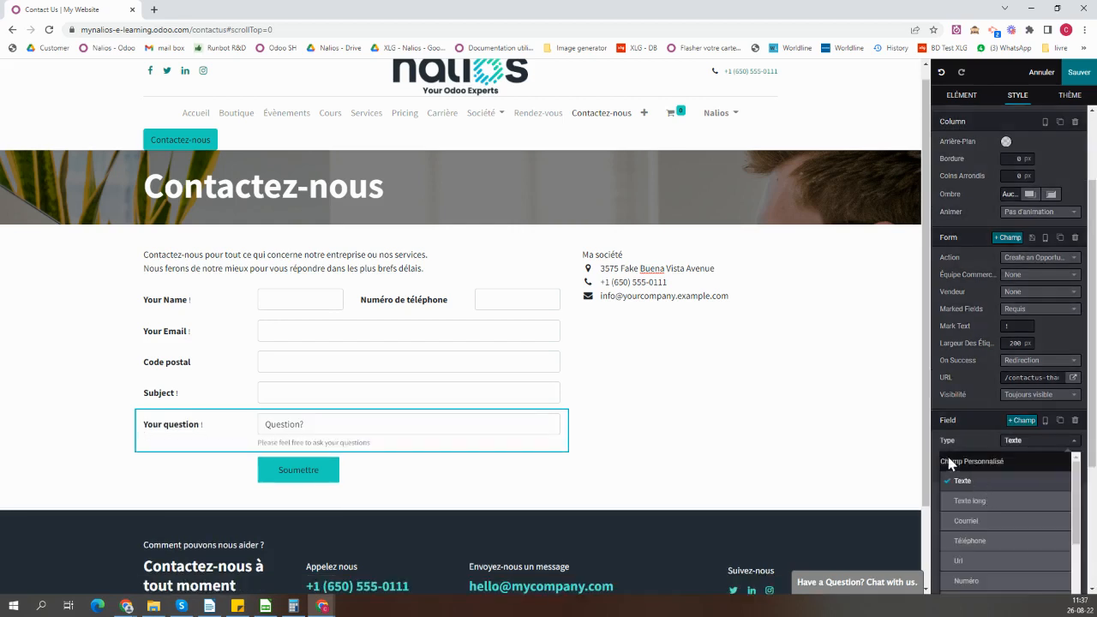
{"action": "left_click_drag", "start_coordinate": [1071, 478], "coordinate": [1076, 546]}
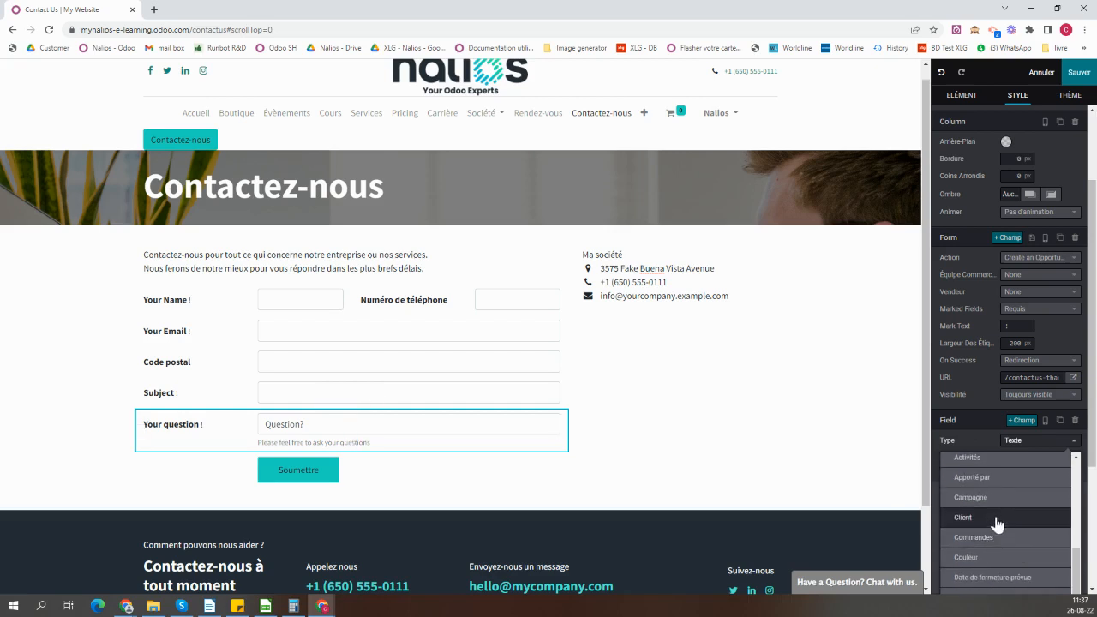
{"action": "scroll", "coordinate": [1023, 551], "scroll_direction": "down", "scroll_amount": 2}
{"action": "scroll", "coordinate": [1029, 549], "scroll_direction": "down", "scroll_amount": 3}
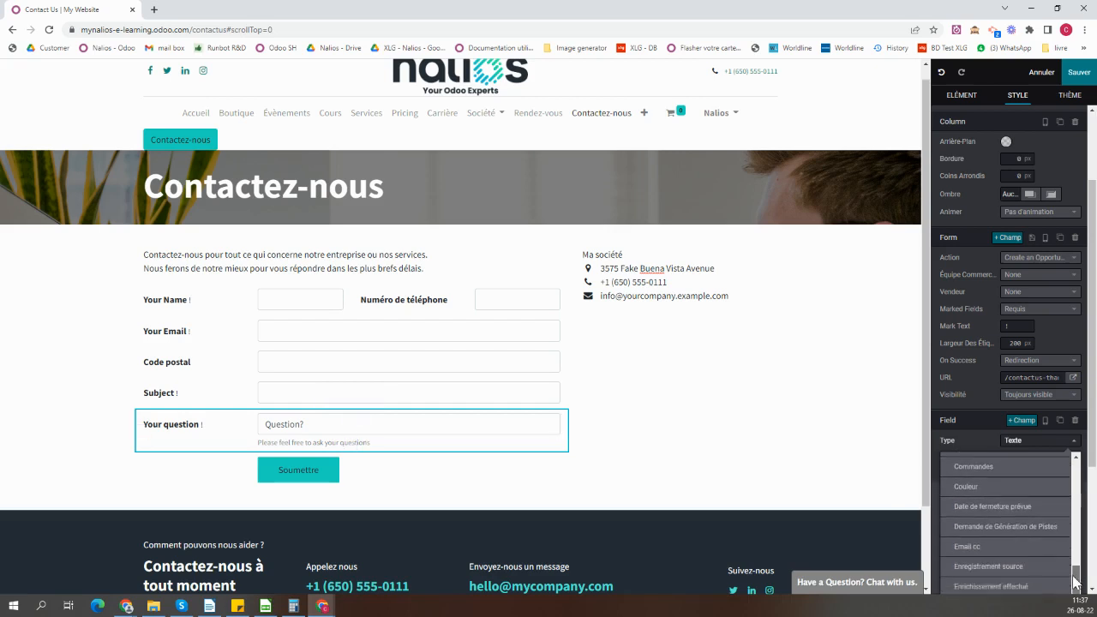
{"action": "scroll", "coordinate": [1011, 533], "scroll_direction": "down", "scroll_amount": 3}
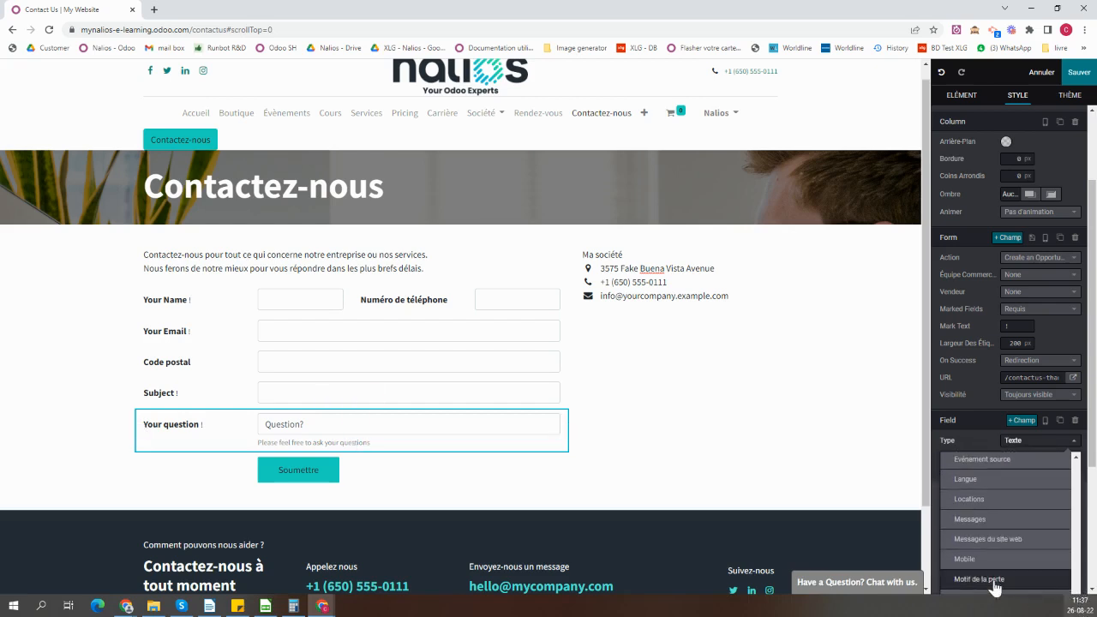
{"action": "scroll", "coordinate": [1018, 576], "scroll_direction": "down", "scroll_amount": 1}
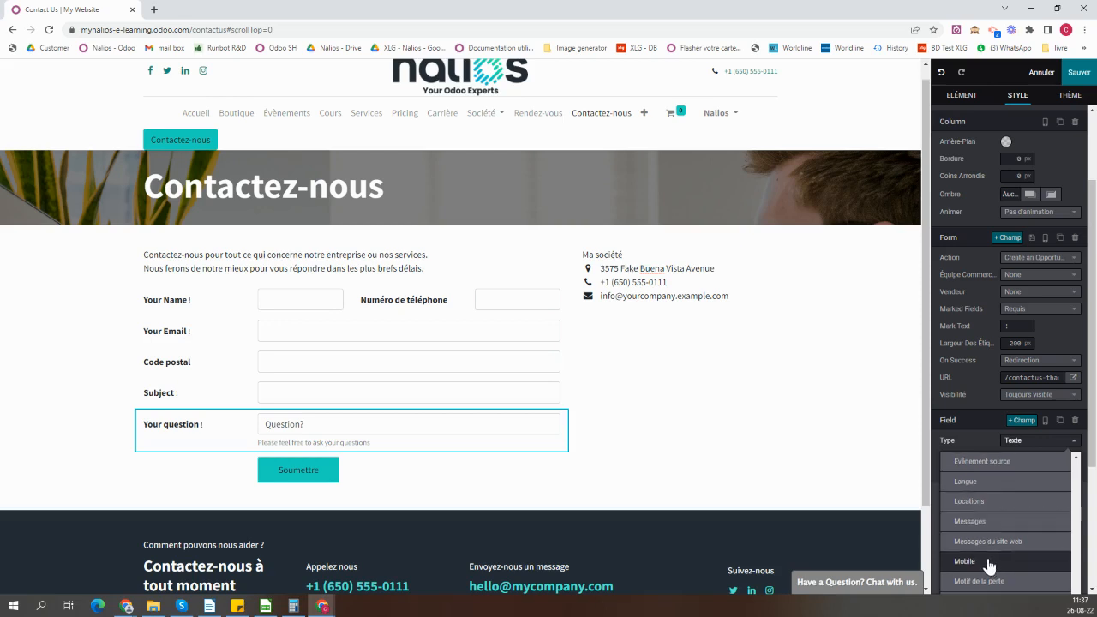
{"action": "scroll", "coordinate": [1093, 362], "scroll_direction": "down", "scroll_amount": 1}
{"action": "scroll", "coordinate": [1093, 362], "scroll_direction": "down", "scroll_amount": 3}
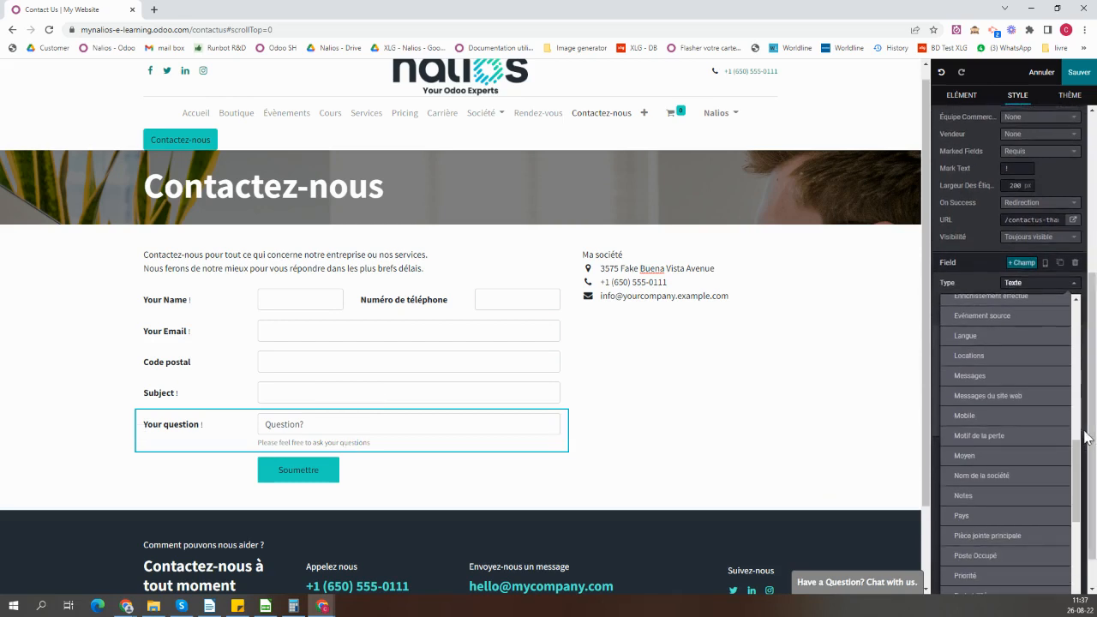